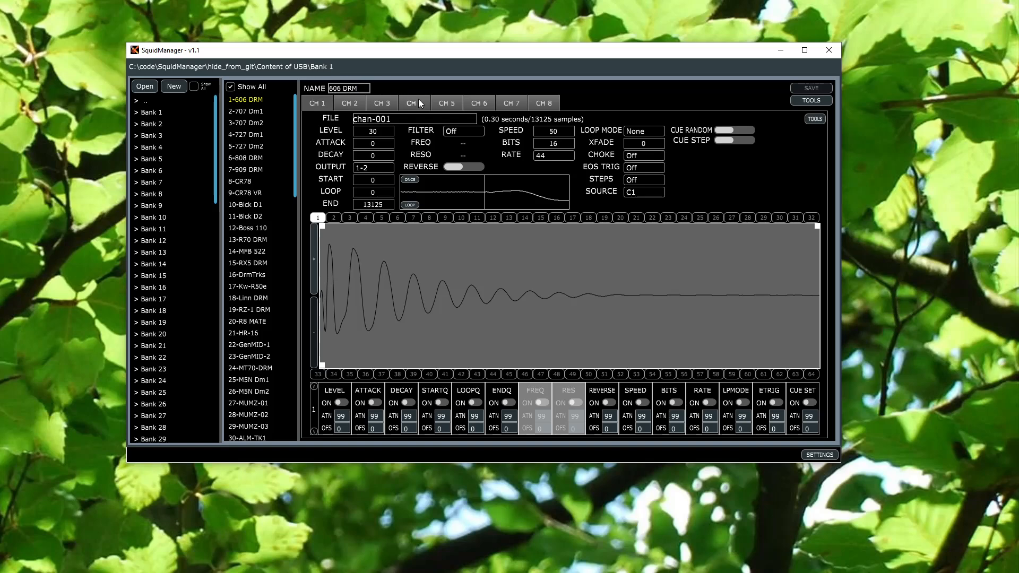
{"action": "key", "text": "Return"}
{"action": "left_click", "coordinate": [809, 89]}
{"action": "key", "text": "BackSpace"}
Copy bank 1 (606 DRM) over bank 86, confirm the overwrite, and check channels 1 and 2 of the pasted bank
{"action": "right_click", "coordinate": [254, 101]}
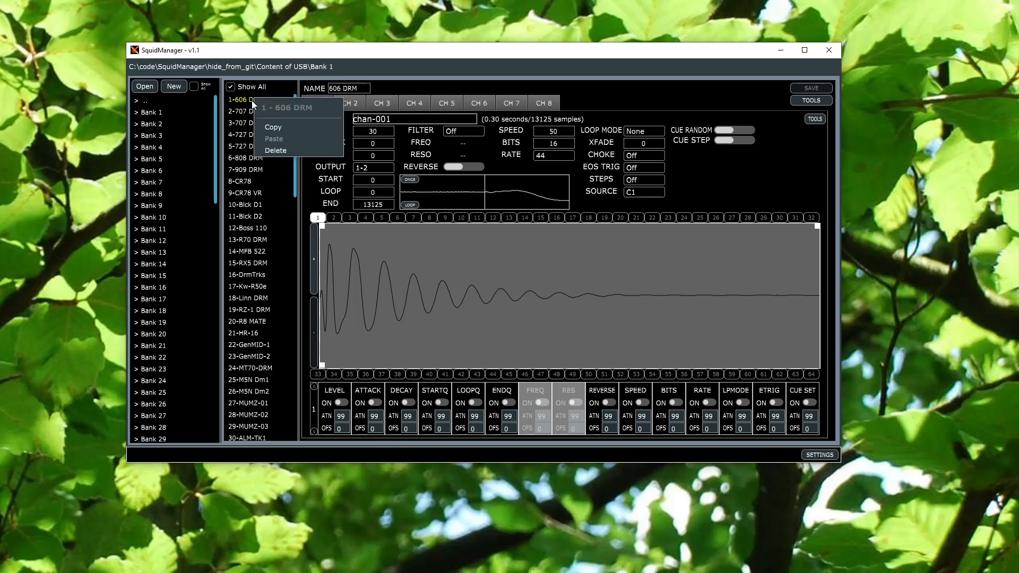
{"action": "left_click", "coordinate": [276, 128]}
{"action": "left_click_drag", "start_coordinate": [295, 133], "coordinate": [312, 398]}
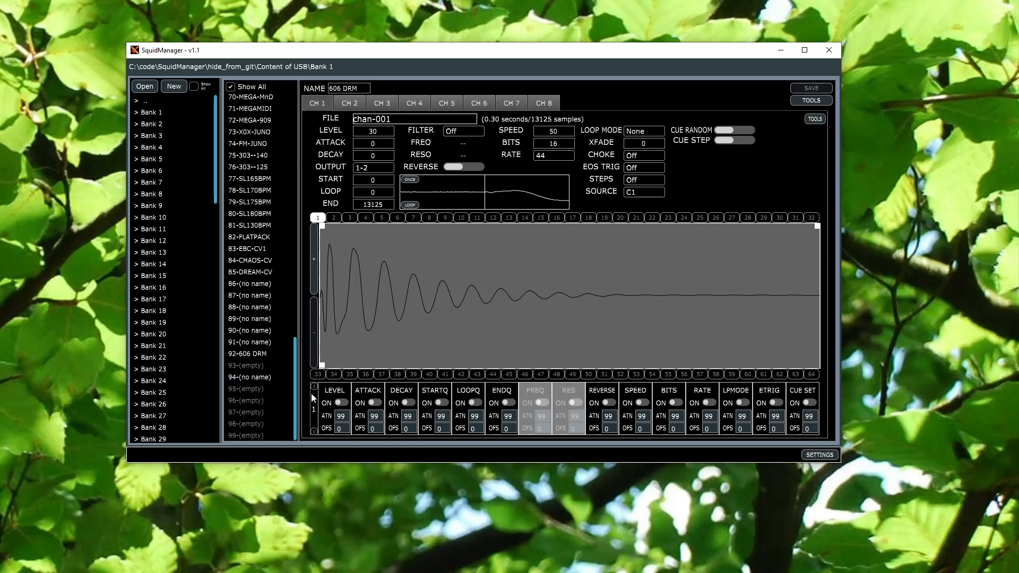
{"action": "left_click", "coordinate": [241, 283]}
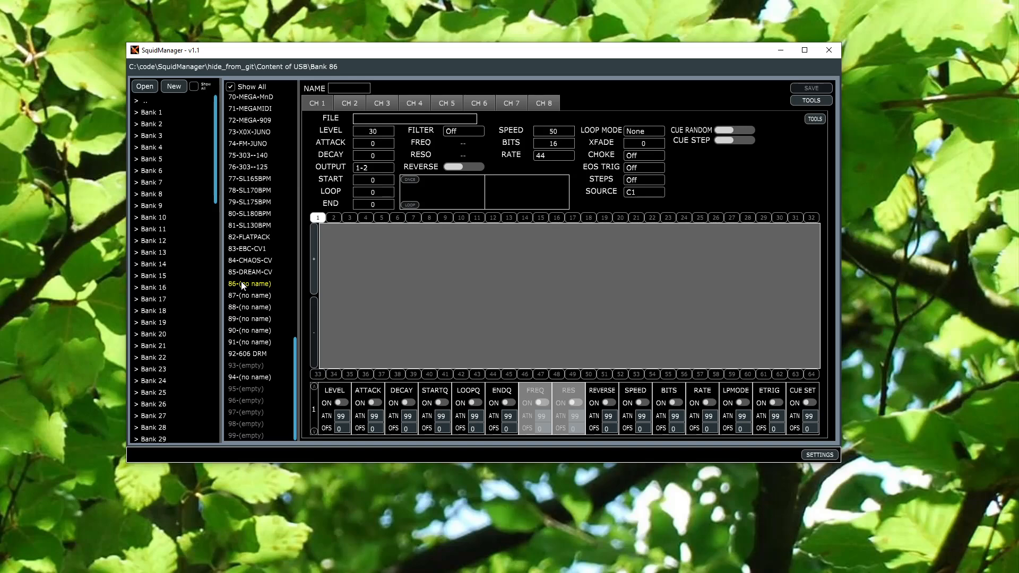
{"action": "right_click", "coordinate": [242, 284]}
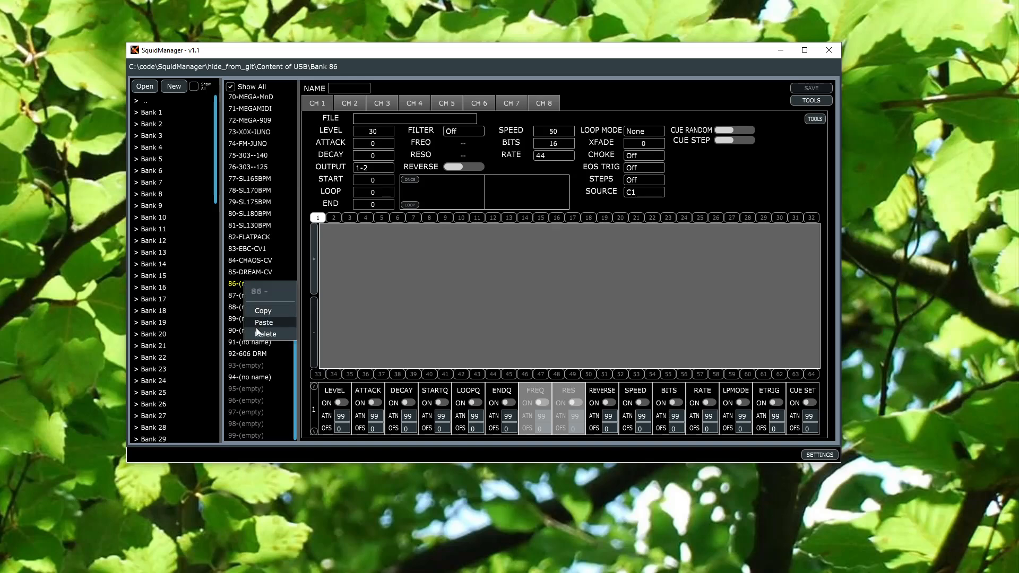
{"action": "left_click", "coordinate": [255, 324]}
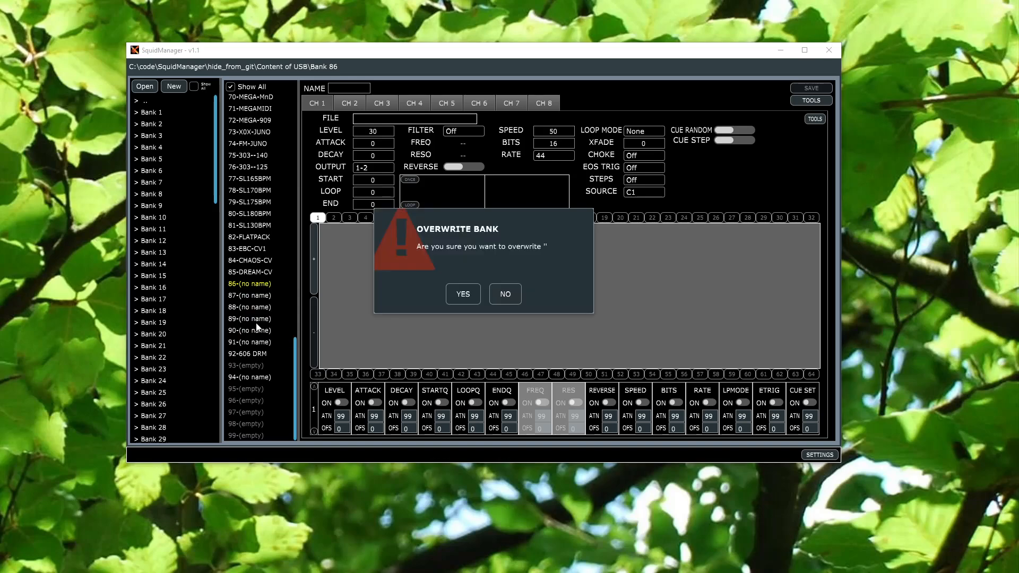
{"action": "left_click", "coordinate": [459, 296]}
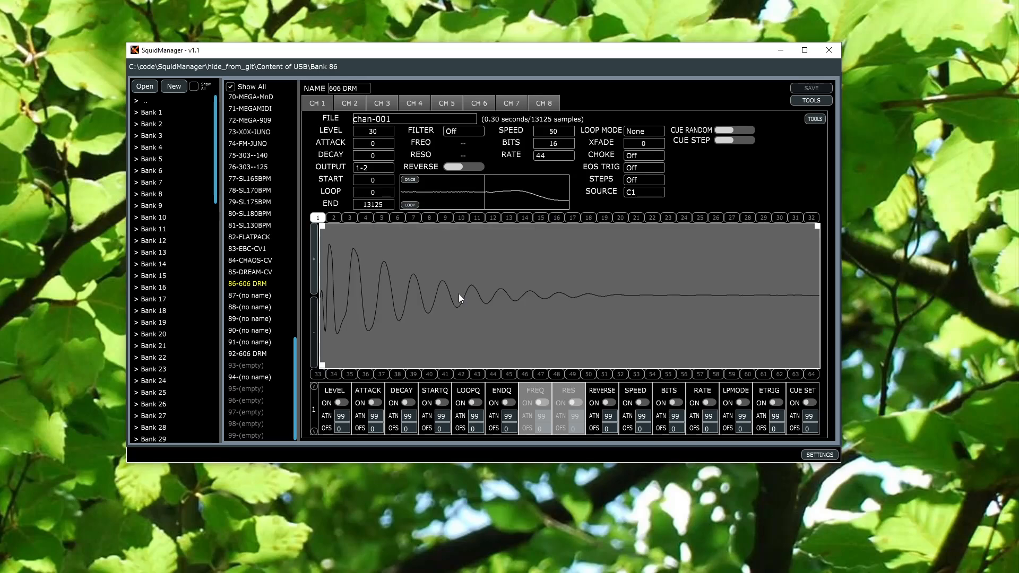
{"action": "left_click", "coordinate": [378, 104]}
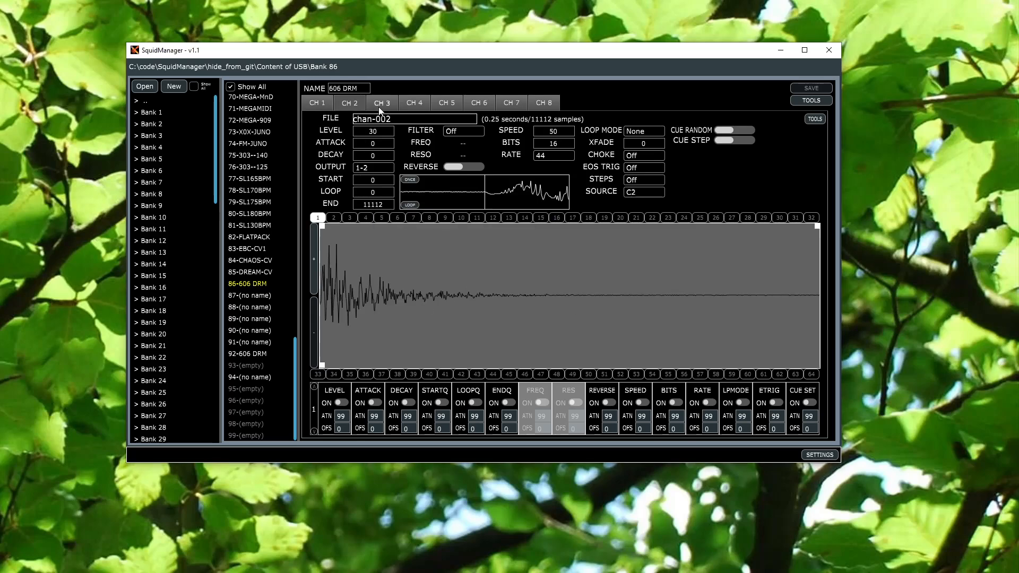
{"action": "left_click", "coordinate": [319, 101]}
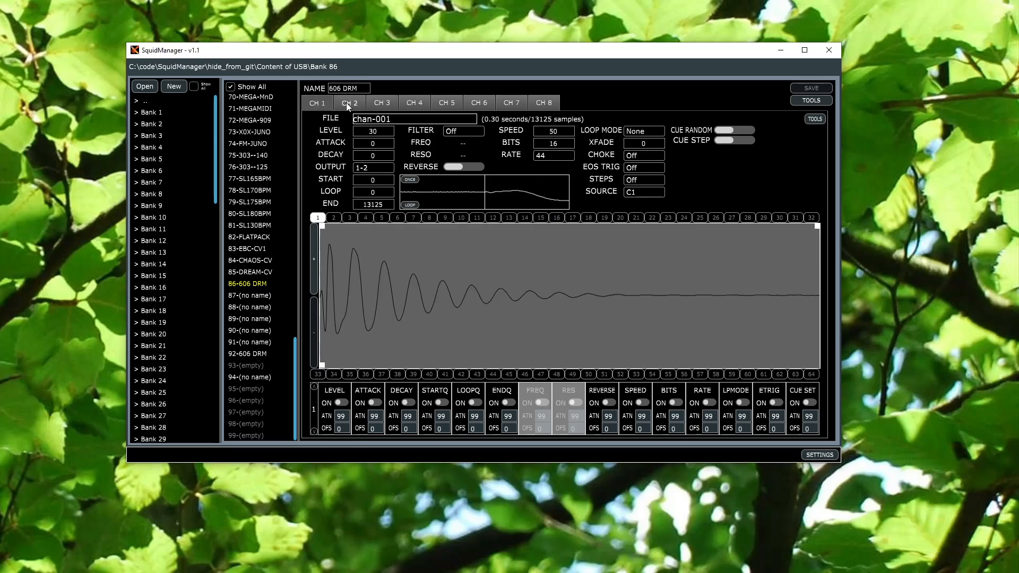
{"action": "left_click", "coordinate": [346, 103]}
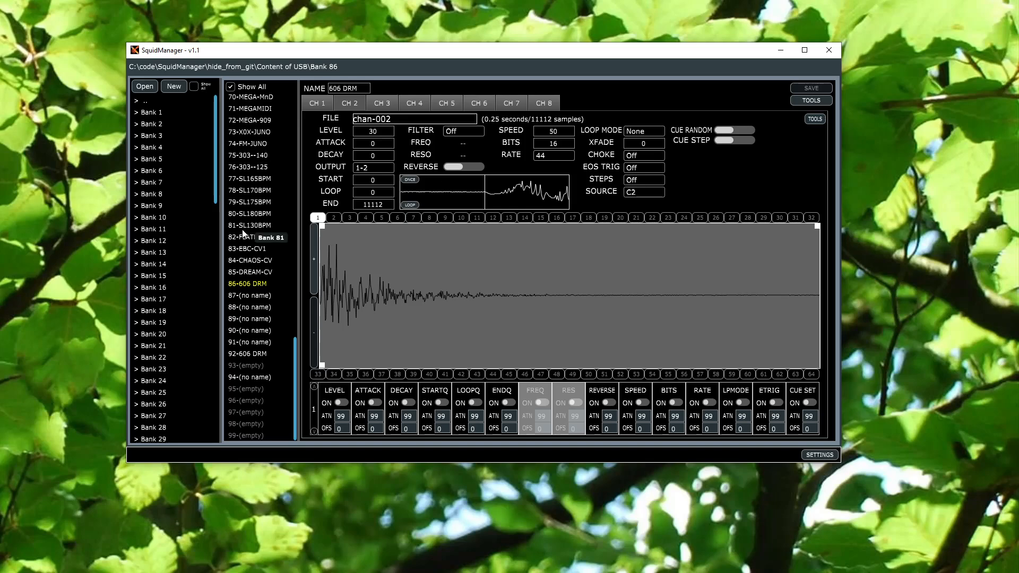
{"action": "right_click", "coordinate": [250, 154]}
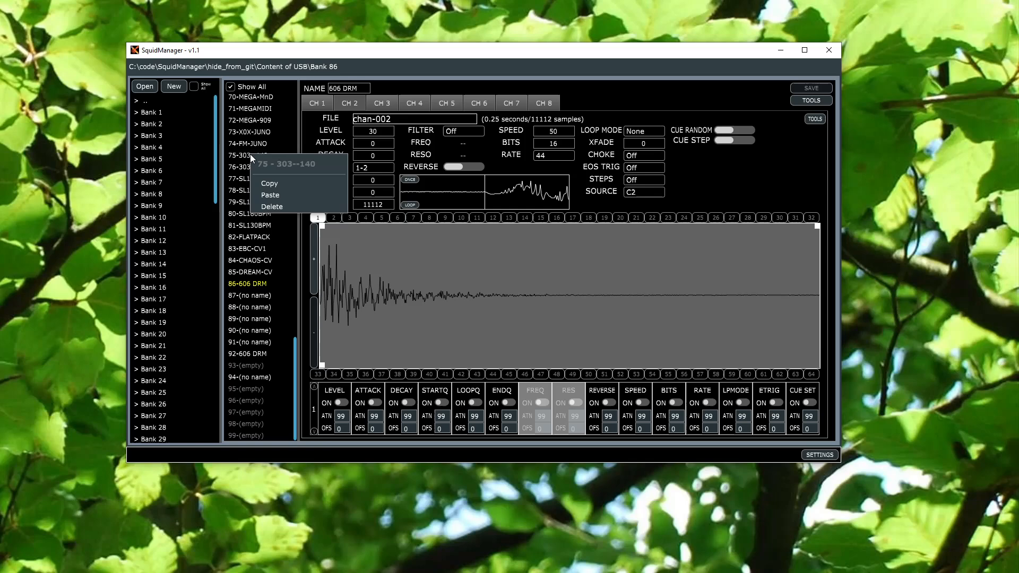
{"action": "left_click", "coordinate": [268, 194]}
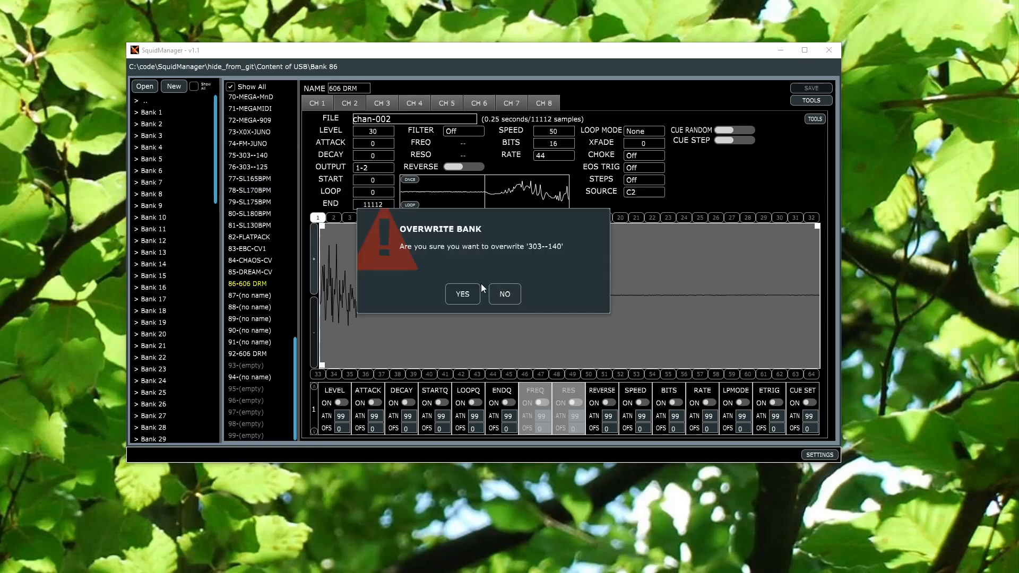
{"action": "left_click", "coordinate": [510, 295]}
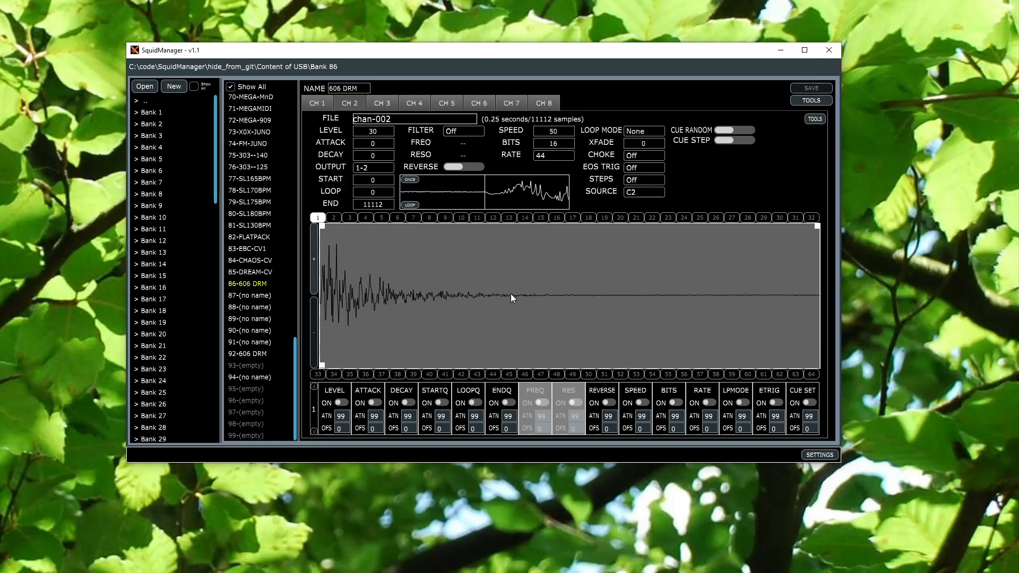
Delete bank 86 and paste the copied 606 DRM bank into the emptied slot
{"action": "right_click", "coordinate": [256, 286]}
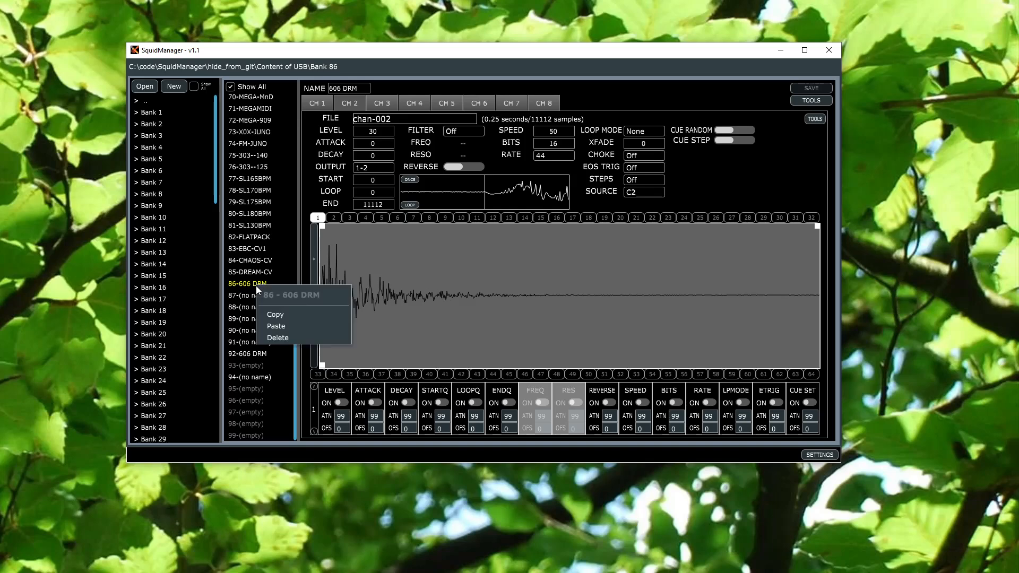
{"action": "left_click", "coordinate": [273, 338]}
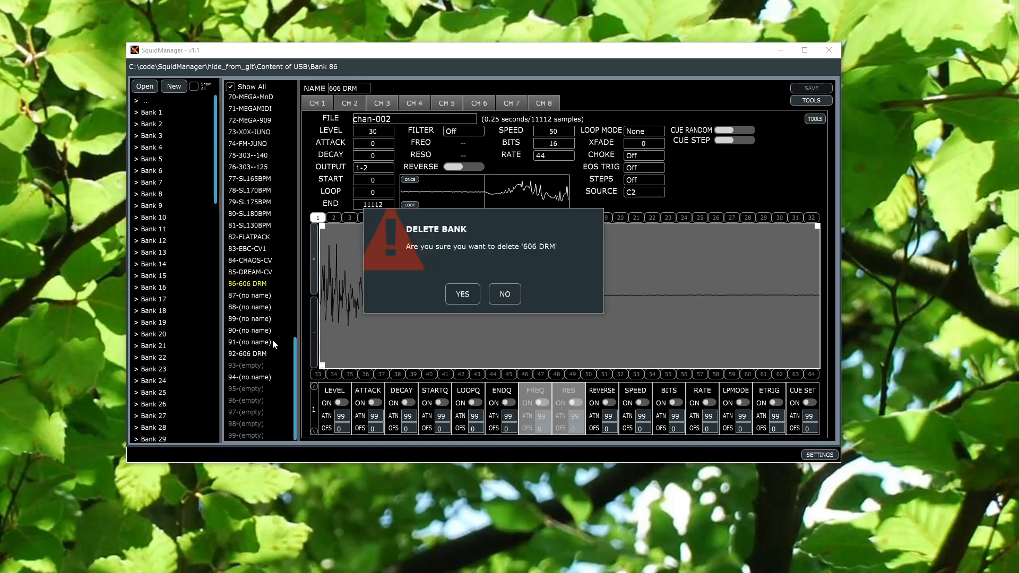
{"action": "left_click", "coordinate": [471, 296]}
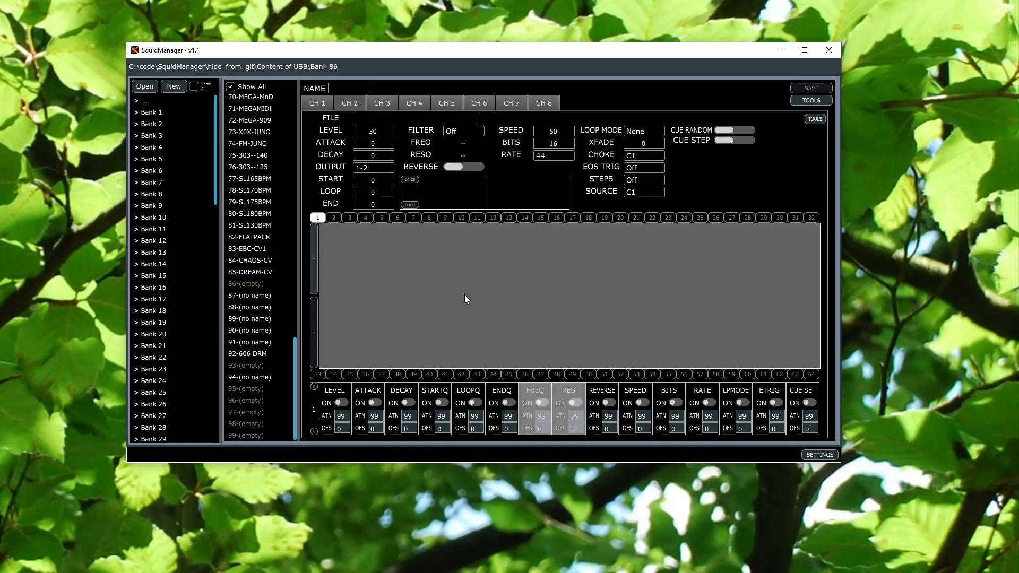
{"action": "right_click", "coordinate": [249, 285]}
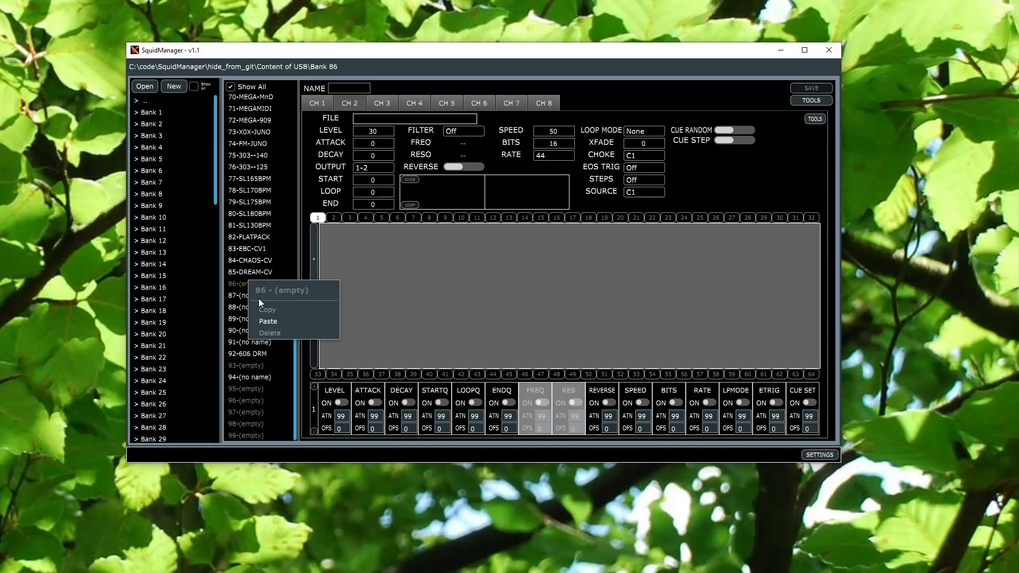
{"action": "left_click", "coordinate": [262, 321]}
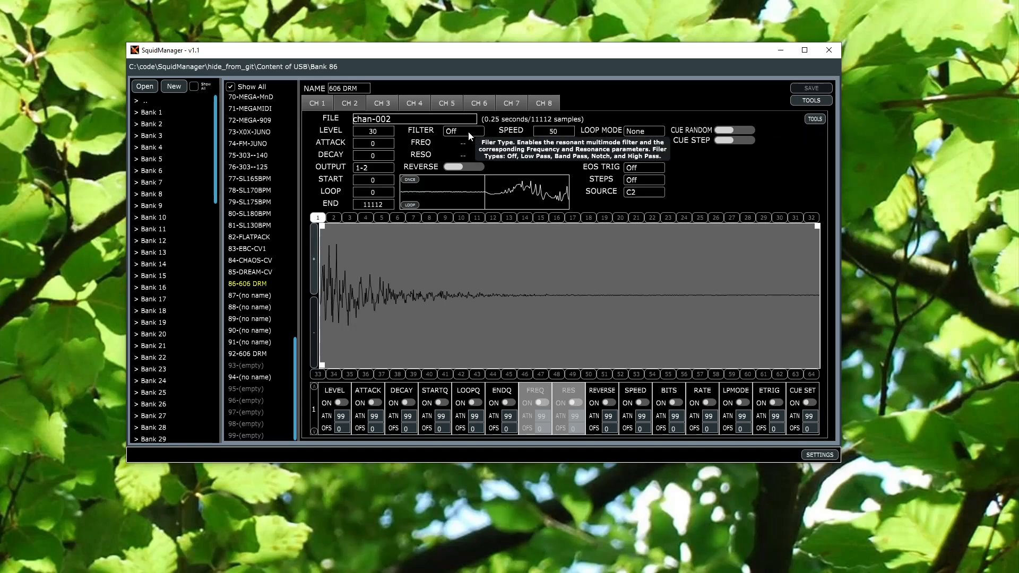
Clear channel 2 of bank 86 and revert the channel to its saved state
{"action": "left_click", "coordinate": [814, 119]}
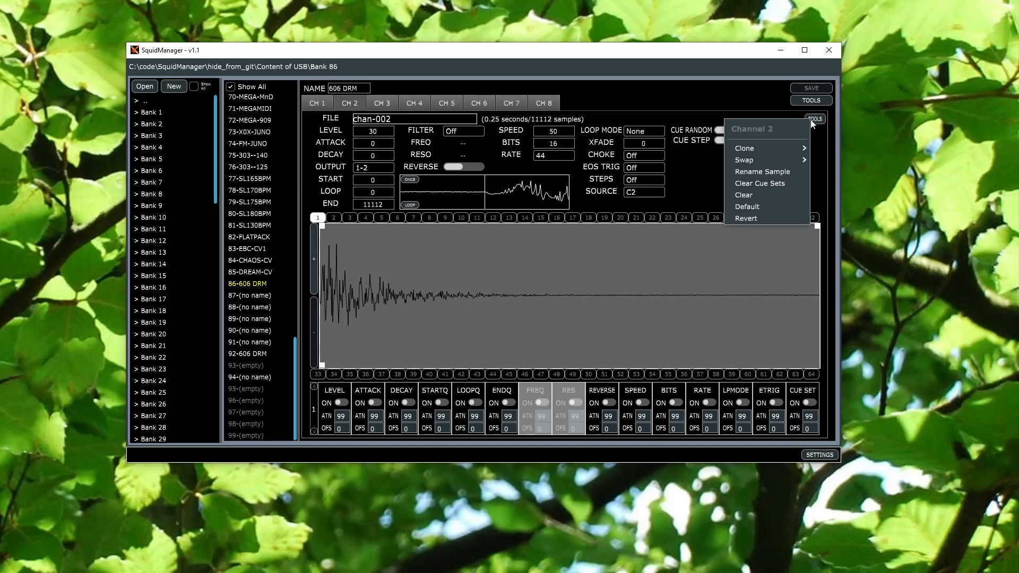
{"action": "left_click", "coordinate": [760, 196]}
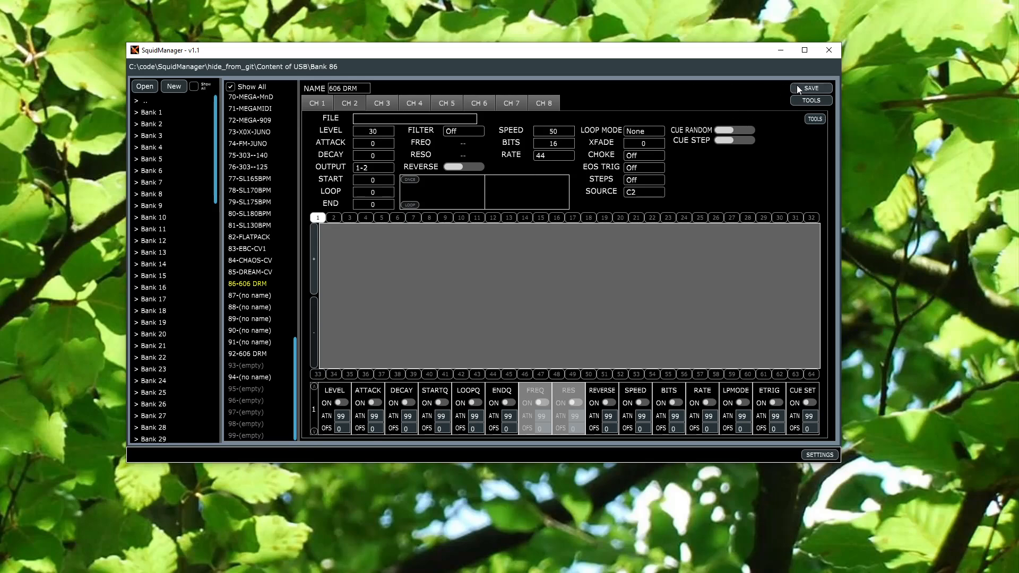
{"action": "left_click", "coordinate": [810, 117]}
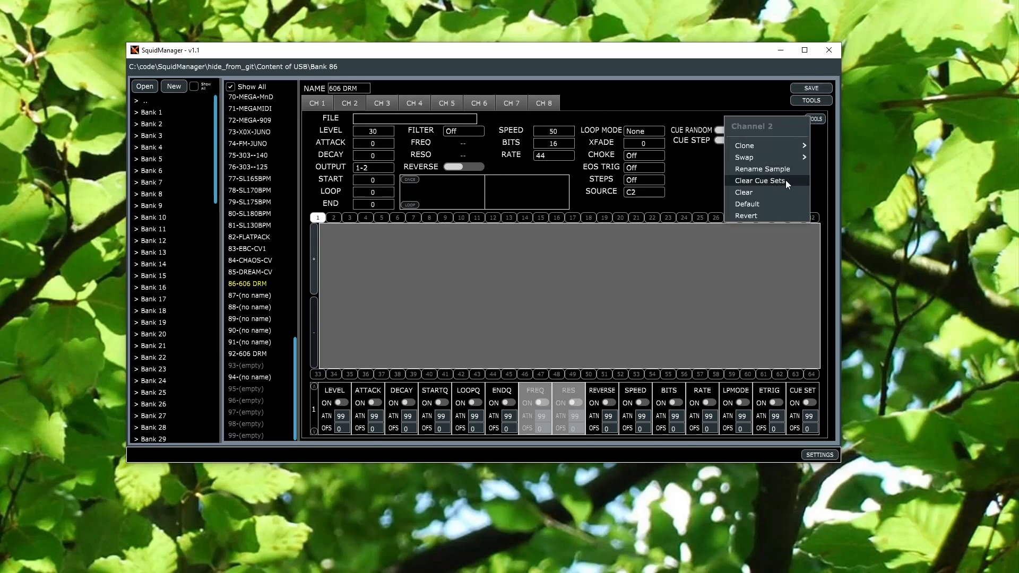
{"action": "left_click", "coordinate": [761, 216]}
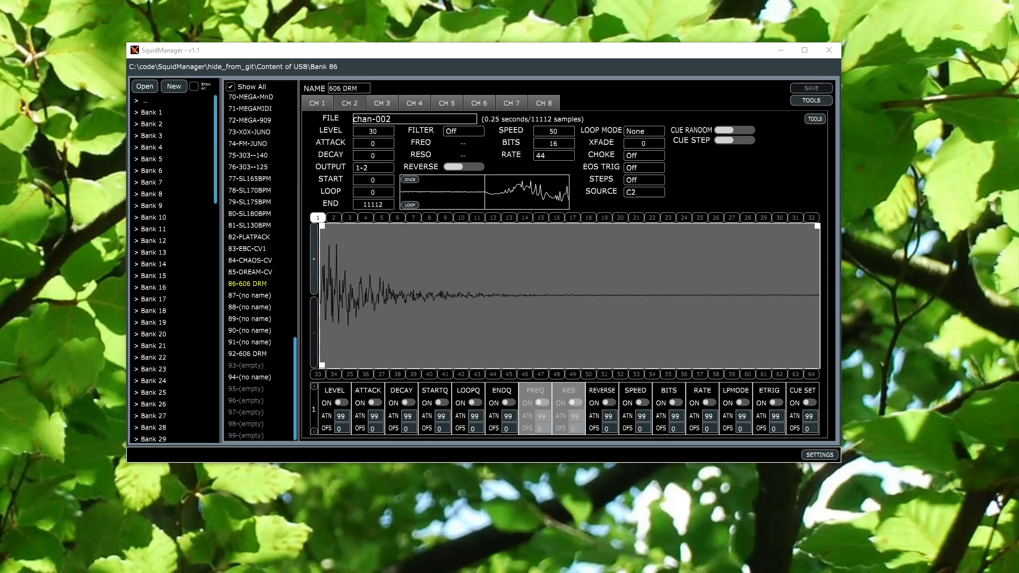
Examine the replace and append drop options for a batch of sample files over channel 2's waveform without loading them
{"action": "left_click_drag", "start_coordinate": [0, 268], "coordinate": [448, 277]}
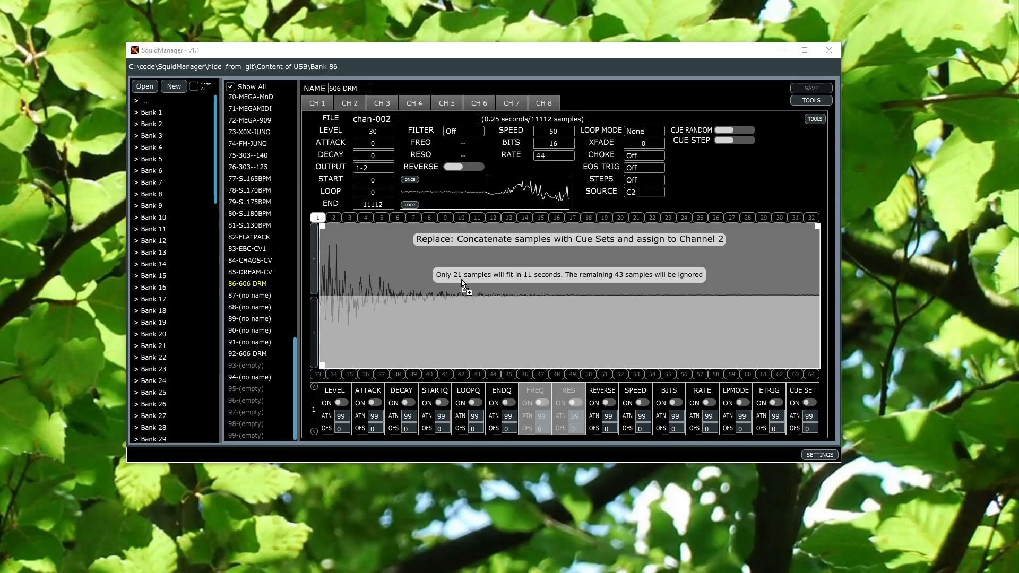
{"action": "left_click_drag", "start_coordinate": [460, 280], "coordinate": [459, 258]}
{"action": "left_click_drag", "start_coordinate": [457, 256], "coordinate": [488, 310]}
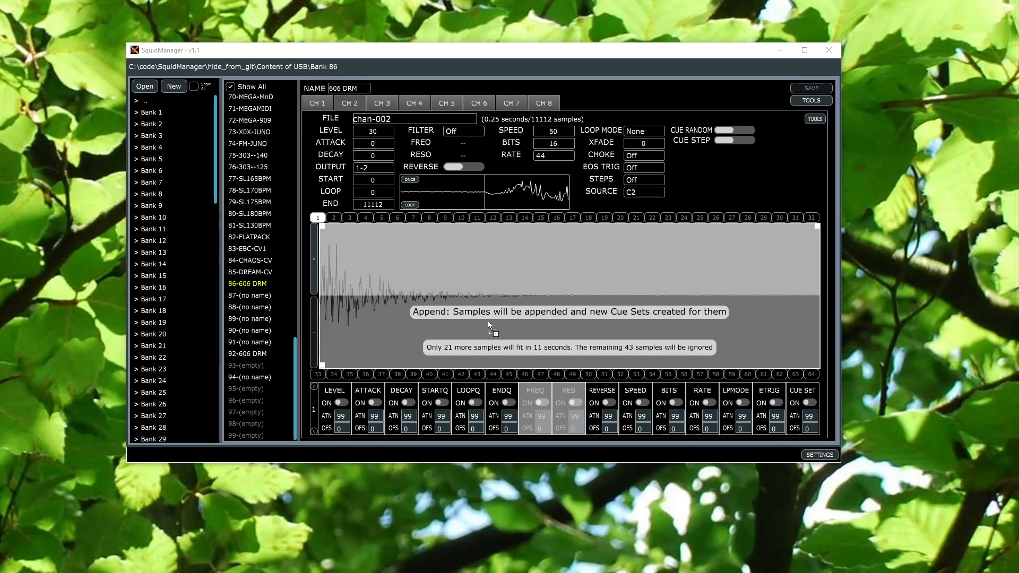
{"action": "left_click_drag", "start_coordinate": [488, 320], "coordinate": [488, 320]}
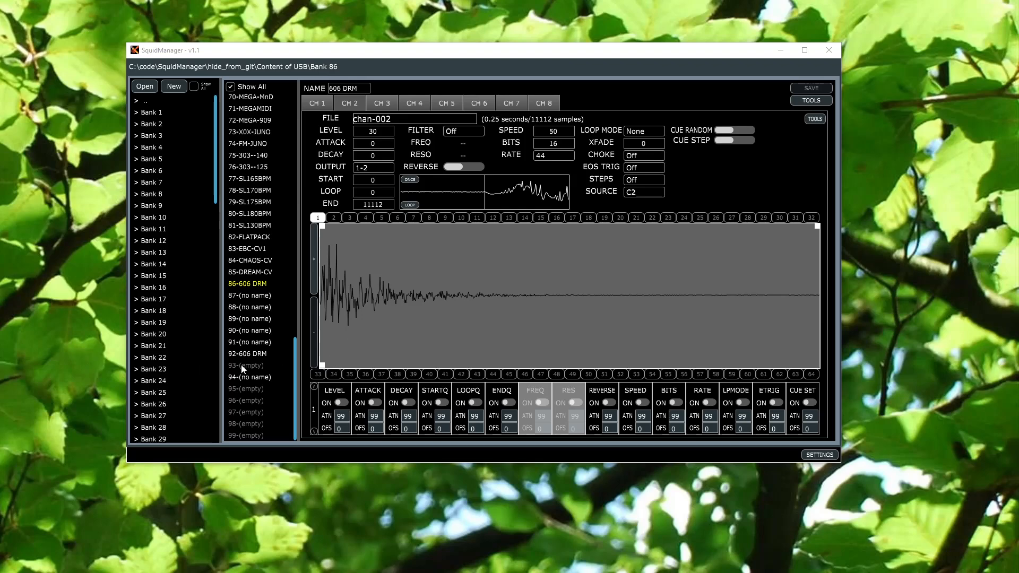
Append two sample files to channel 2 as new cue sets and view cue set 2
{"action": "mouse_move", "coordinate": [133, 404]}
{"action": "left_mouse_down"}
{"action": "mouse_move", "coordinate": [411, 359]}
{"action": "mouse_move", "coordinate": [452, 336]}
{"action": "left_mouse_up"}
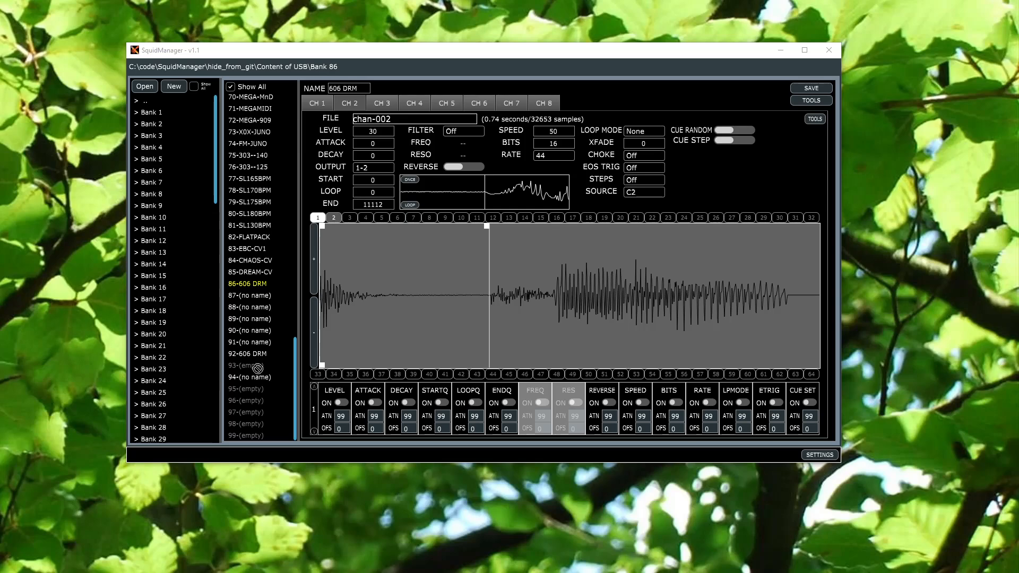
{"action": "left_click_drag", "start_coordinate": [258, 368], "coordinate": [406, 329]}
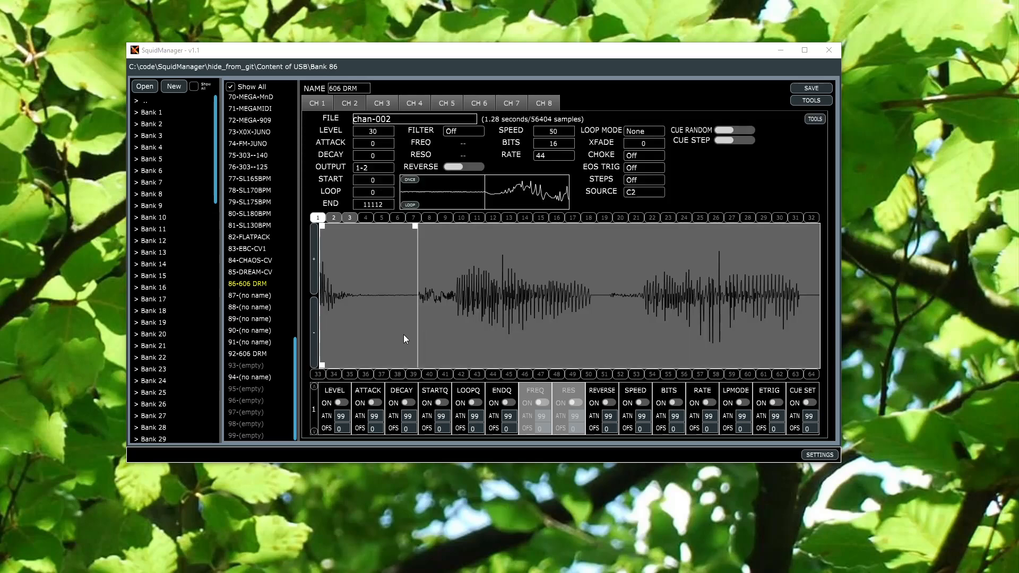
{"action": "left_click", "coordinate": [334, 218]}
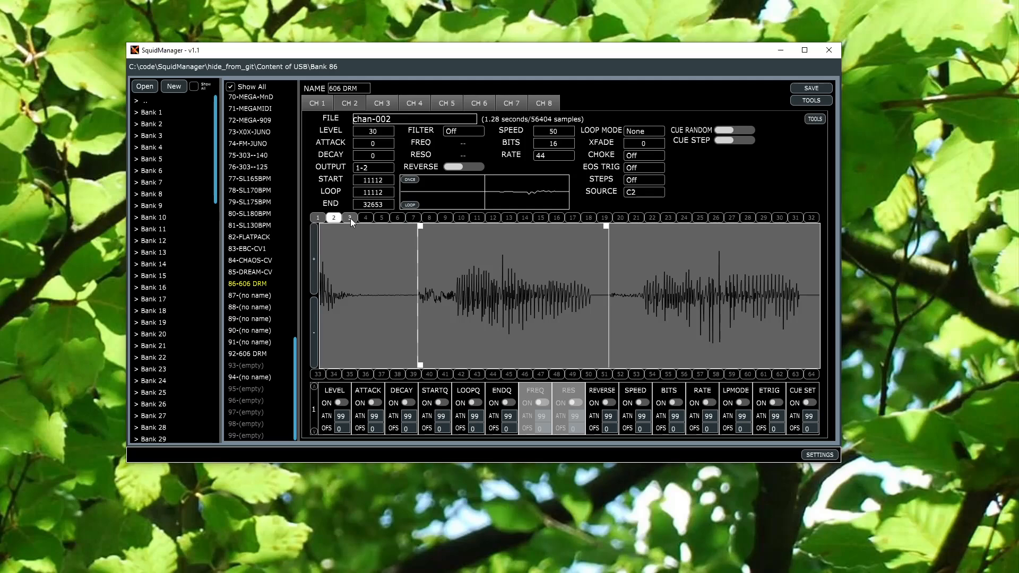
Return to cue set 1 and replace channel 2's sample with the sample file named 2
{"action": "left_click", "coordinate": [317, 218]}
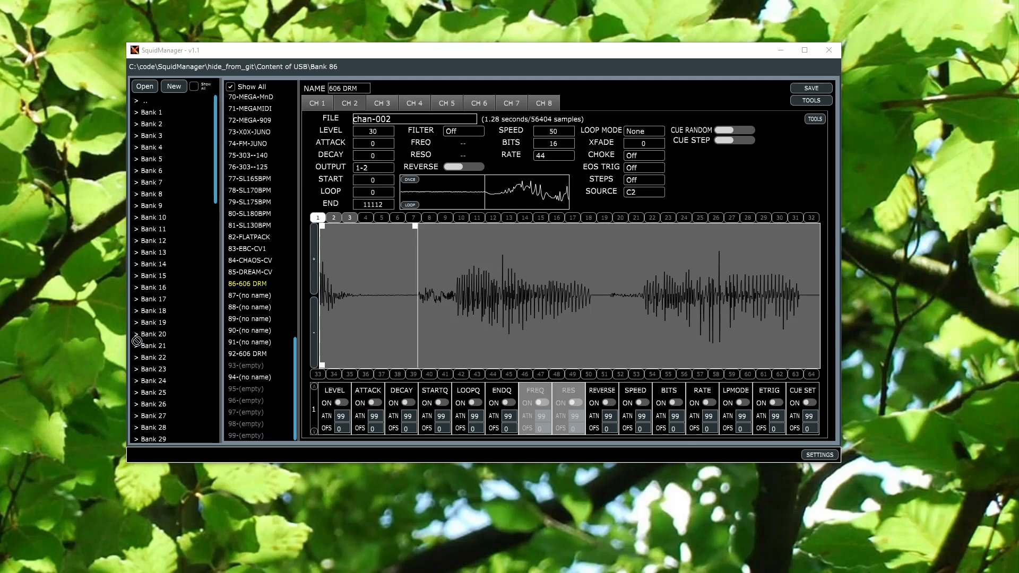
{"action": "left_click_drag", "start_coordinate": [137, 341], "coordinate": [420, 257]}
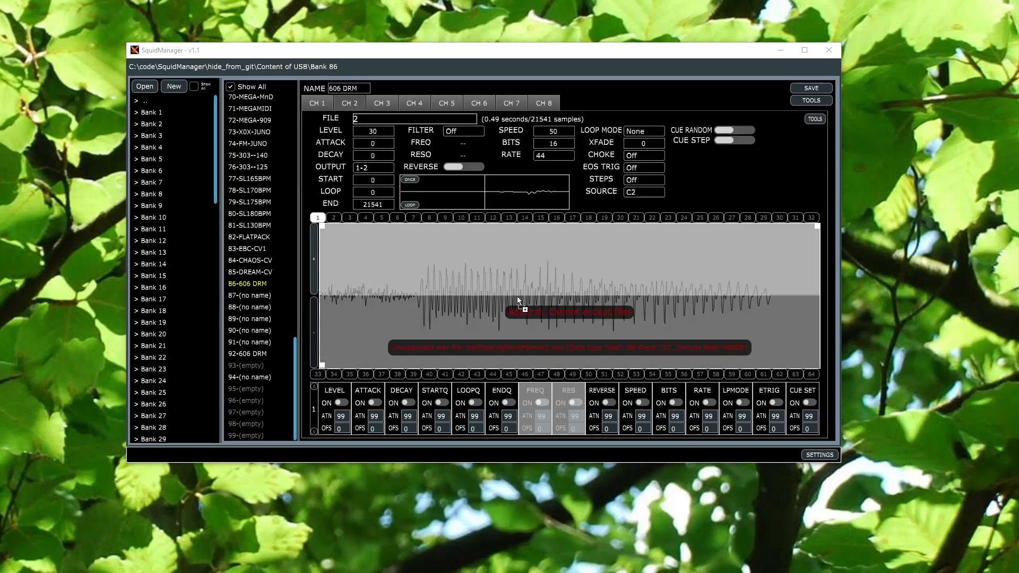
Try to load floating-point wav files onto channel 2, singly and as a group, over the waveform and parameter areas
{"action": "left_click_drag", "start_coordinate": [517, 297], "coordinate": [508, 181]}
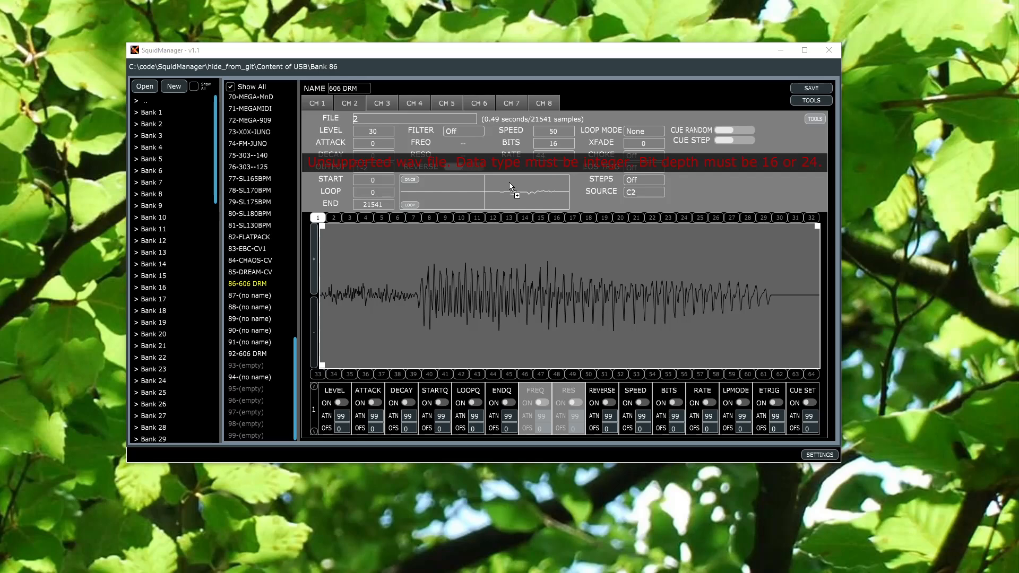
{"action": "left_click_drag", "start_coordinate": [508, 182], "coordinate": [501, 307]}
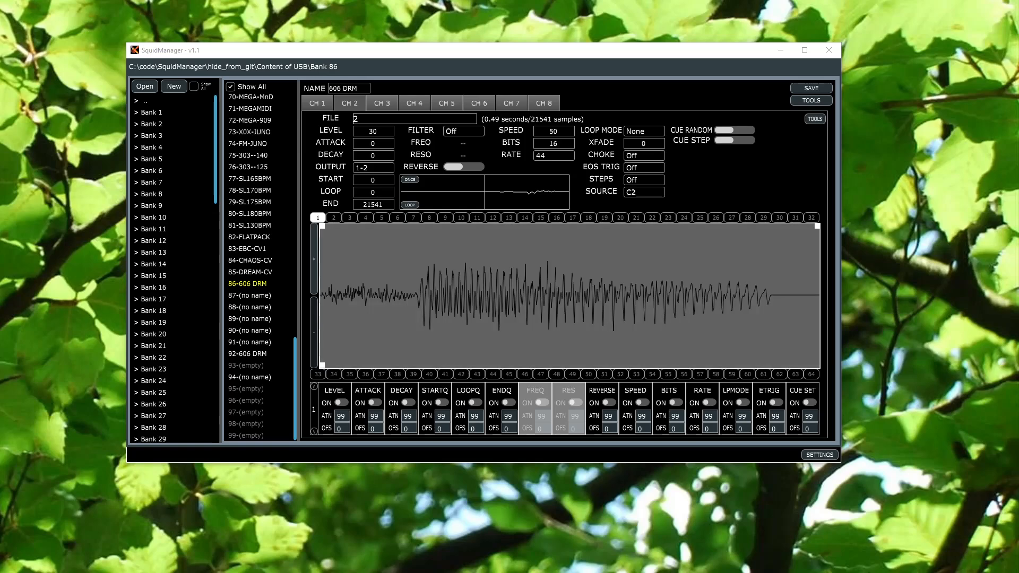
{"action": "left_click_drag", "start_coordinate": [435, 159], "coordinate": [430, 319]}
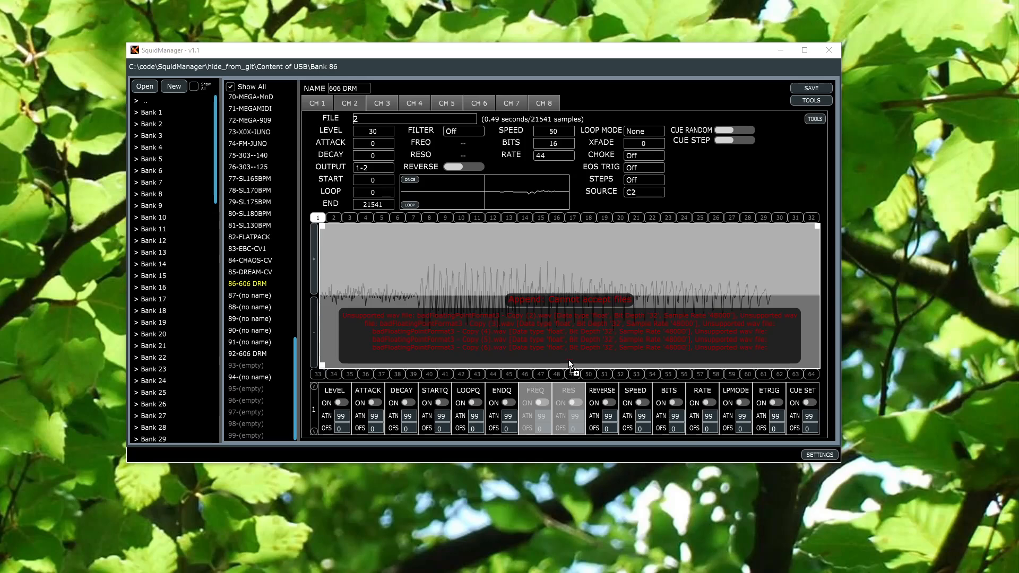
{"action": "left_click_drag", "start_coordinate": [563, 355], "coordinate": [197, 340]}
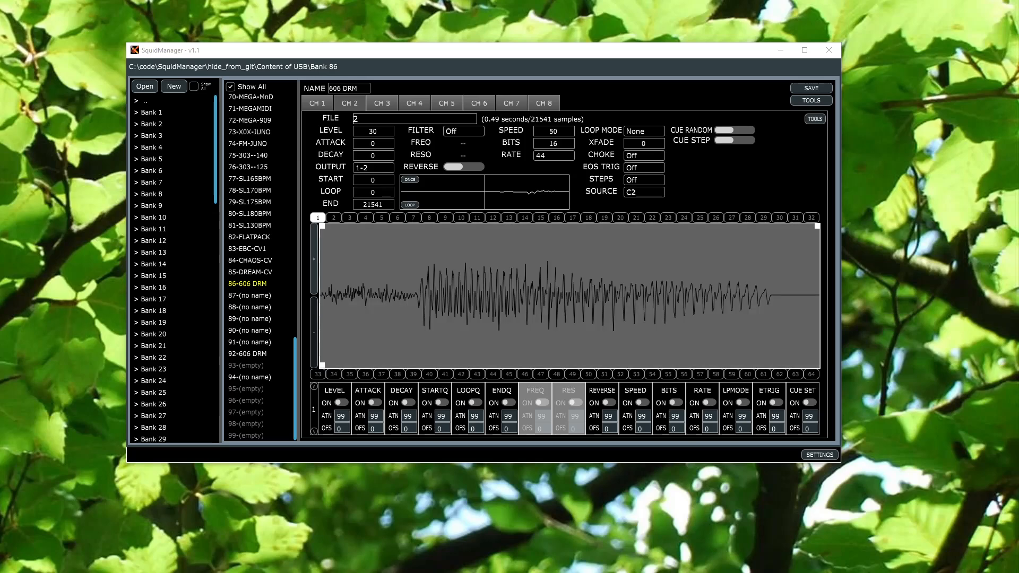
{"action": "left_click_drag", "start_coordinate": [260, 271], "coordinate": [445, 332]}
Try to drop further sample files from outside the window onto channel 2's waveform
{"action": "left_click", "coordinate": [815, 118]}
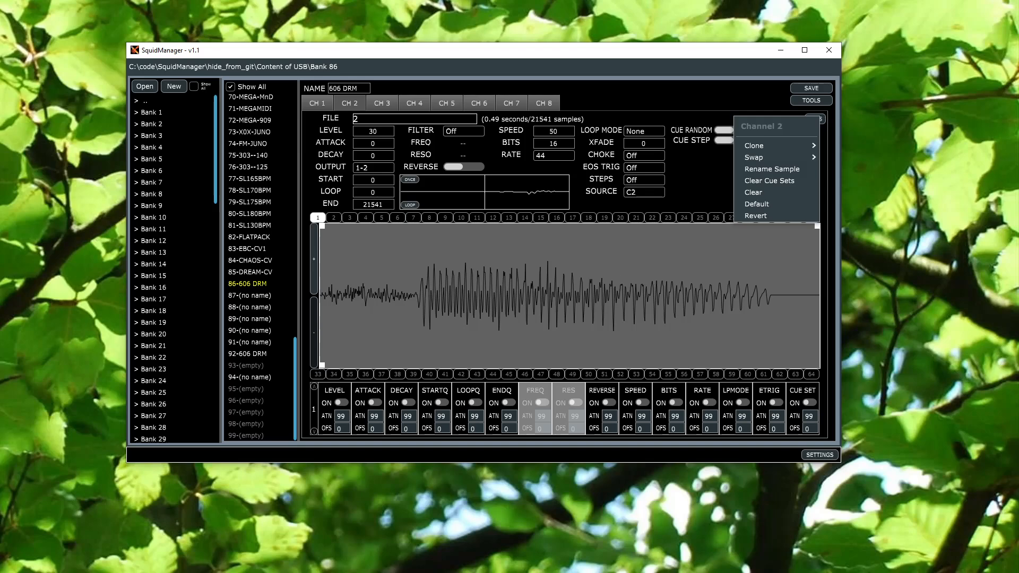
{"action": "key", "text": "alt+Tab"}
{"action": "left_click_drag", "start_coordinate": [1018, 271], "coordinate": [533, 340]}
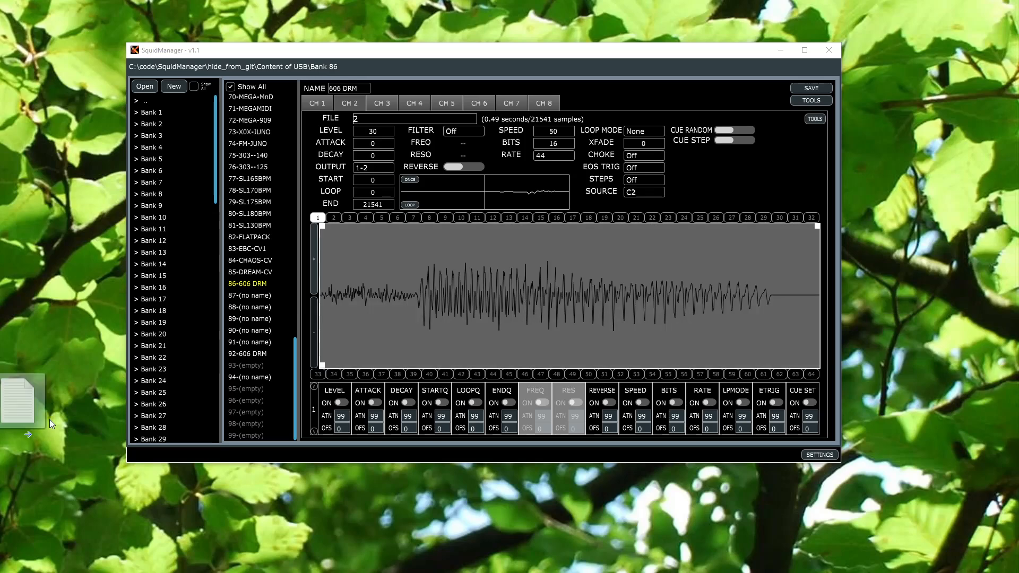
{"action": "left_click_drag", "start_coordinate": [8, 378], "coordinate": [439, 324]}
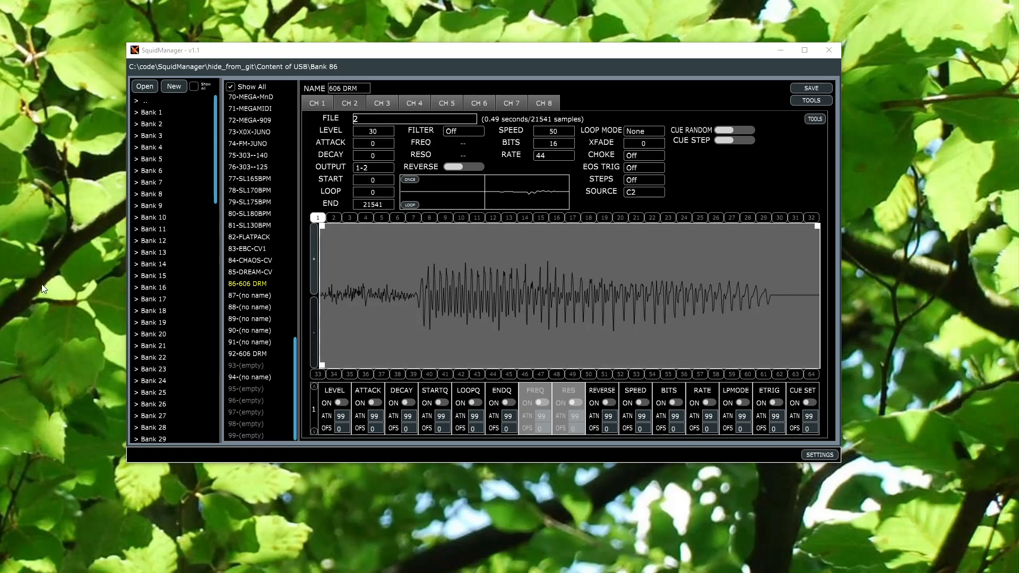